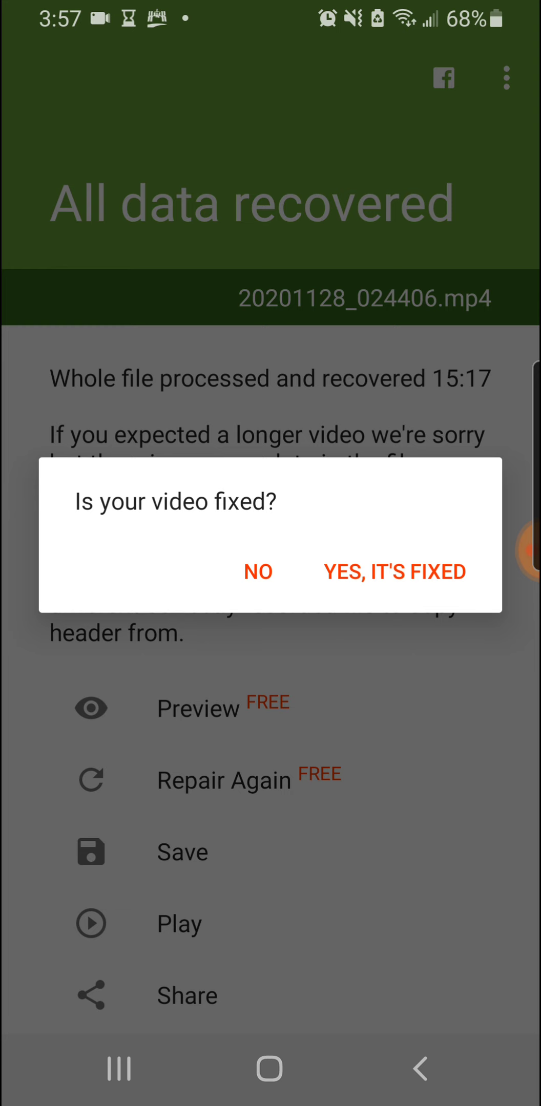
Confirm the recovered 15:17 video is fixed and decline the feedback request
click(258, 571)
click(211, 580)
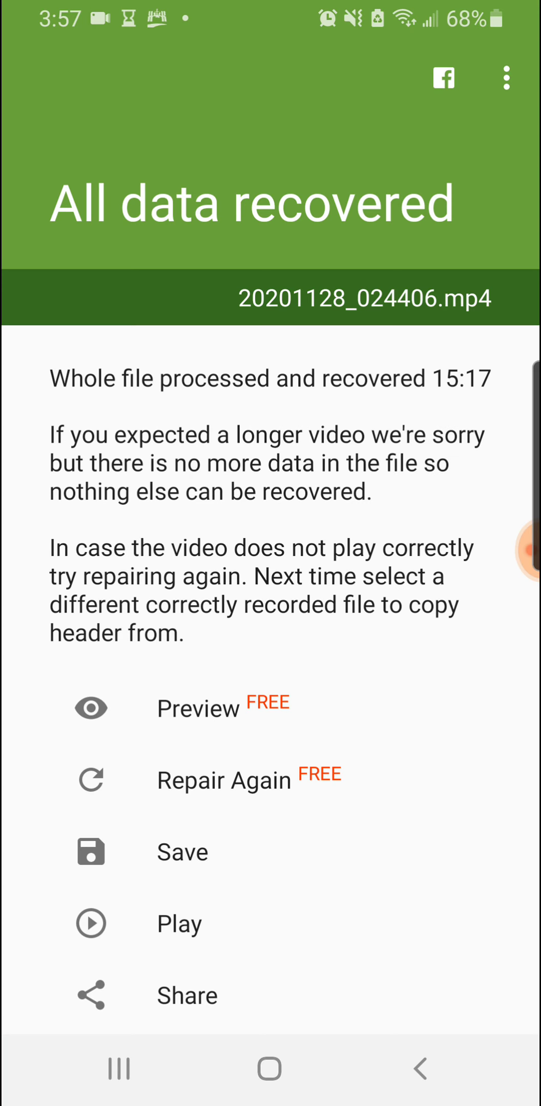